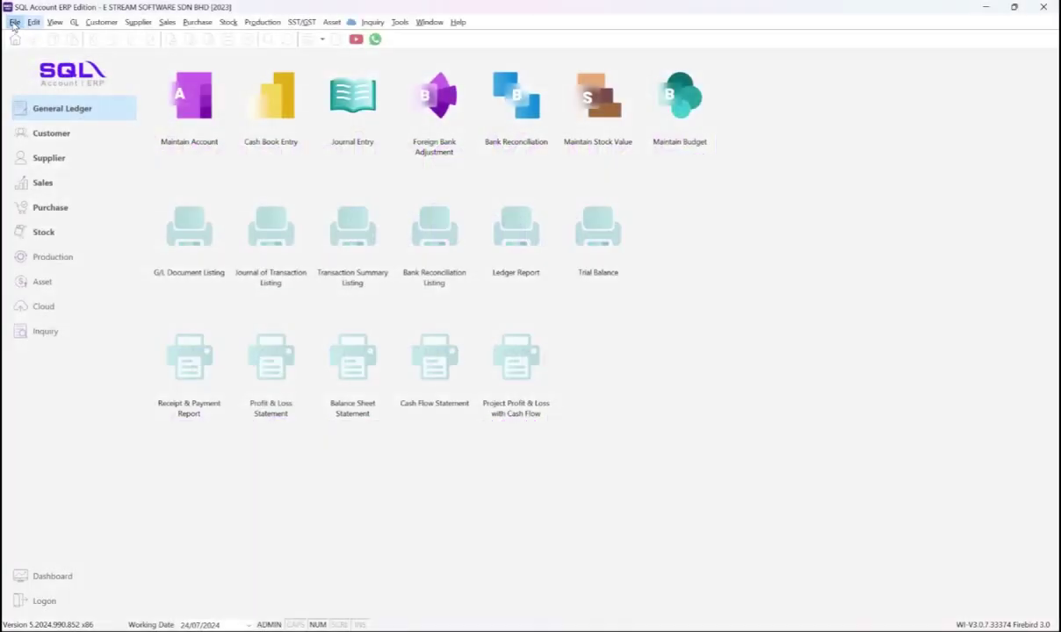
Fill the company profile's new and old registration numbers and MyInvois TIN by looking up E STREAM SOFTWARE SDN BHD and accepting the first match
click(15, 22)
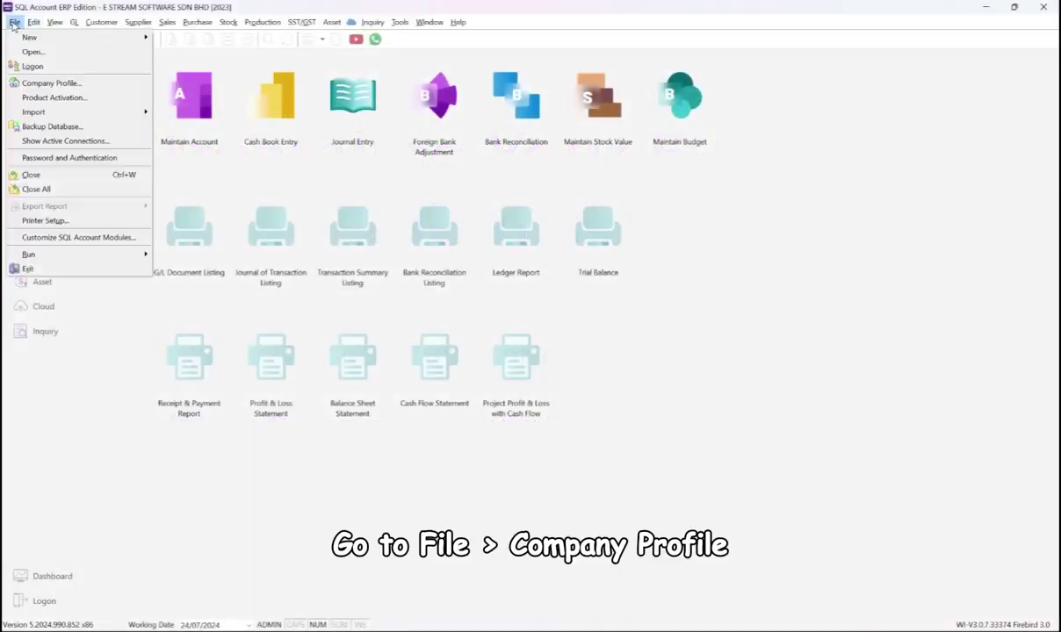
click(26, 83)
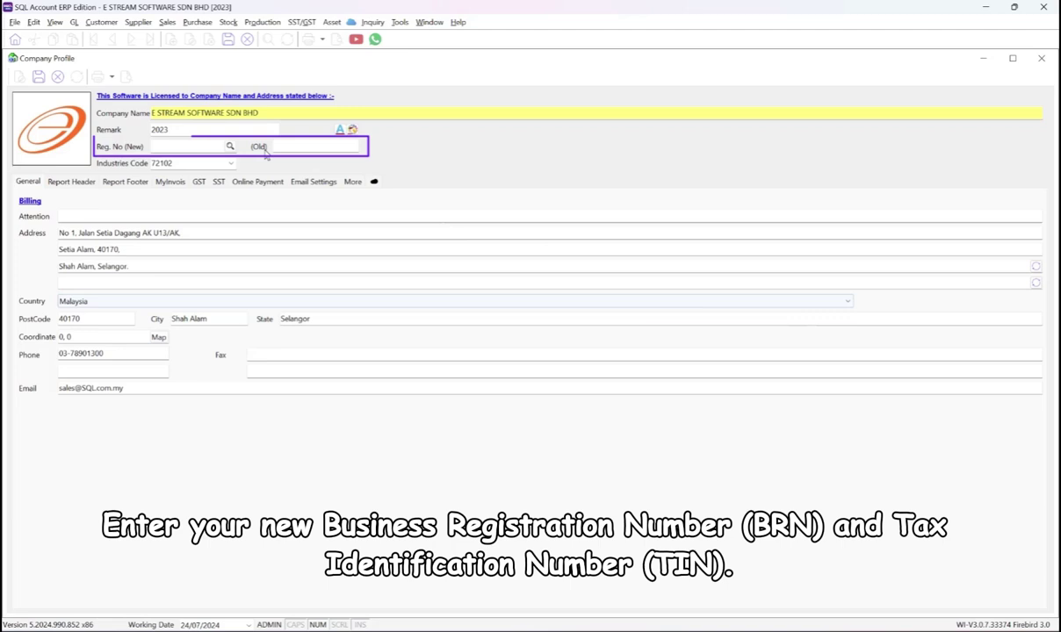
click(170, 182)
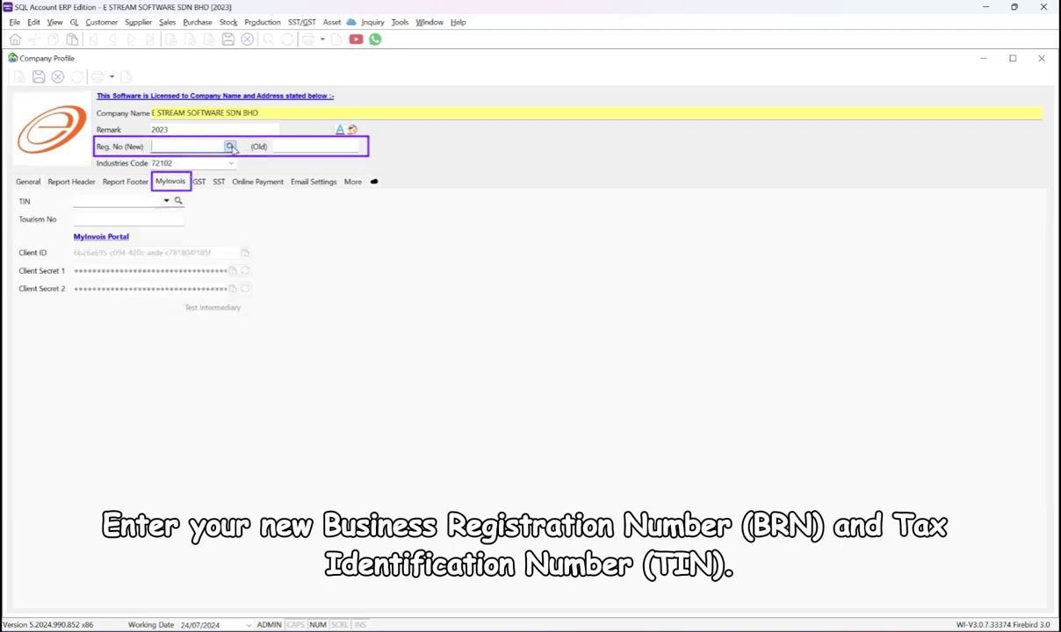
click(230, 146)
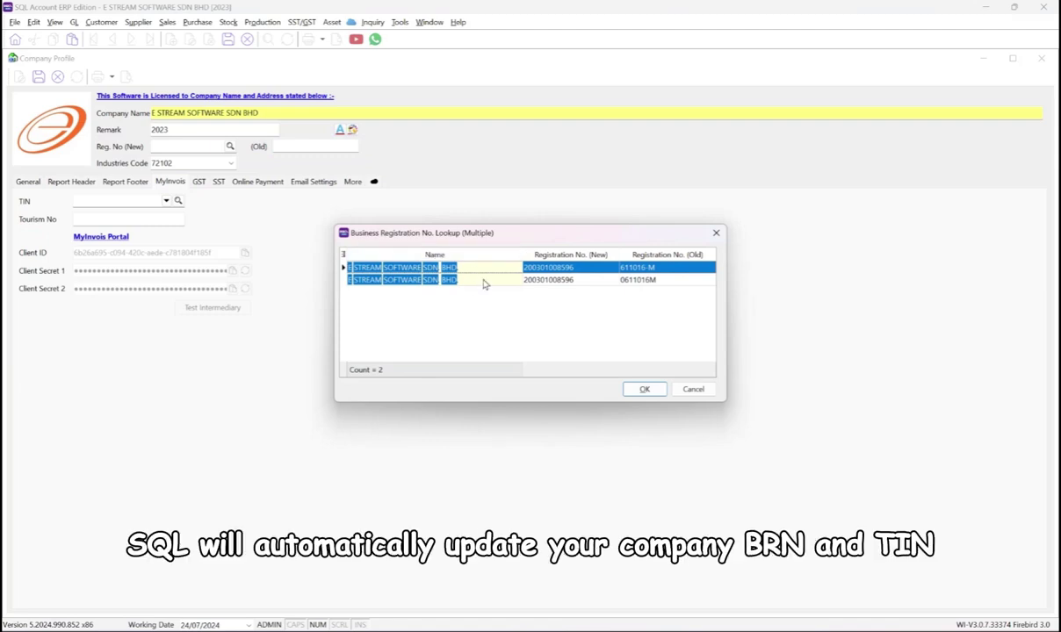
click(644, 389)
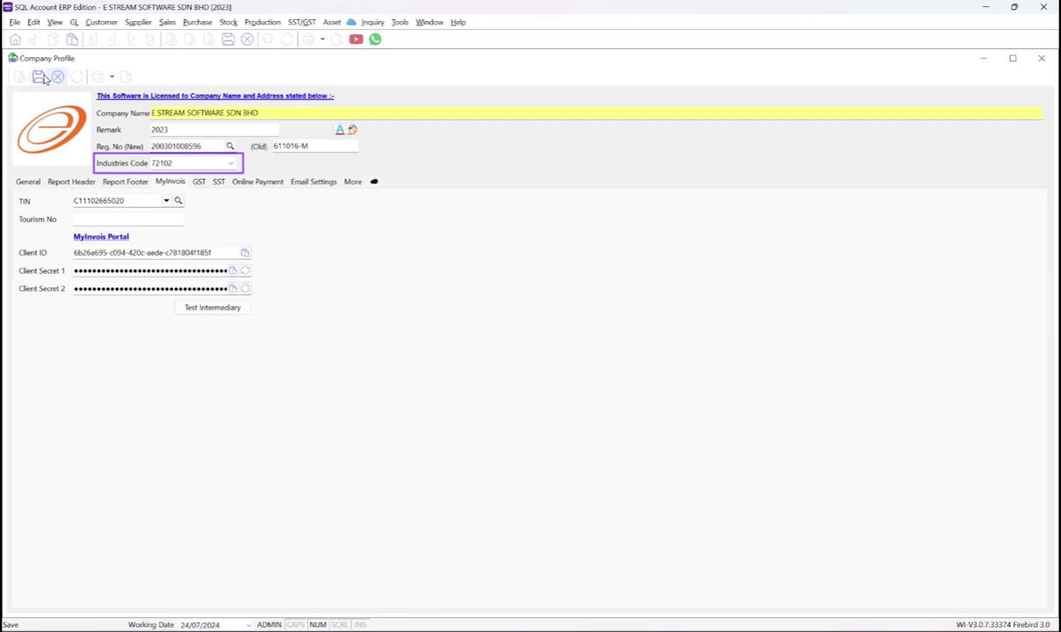
Check the company profile's general billing details with Malaysia as country, save the profile, and view its SST details
click(28, 181)
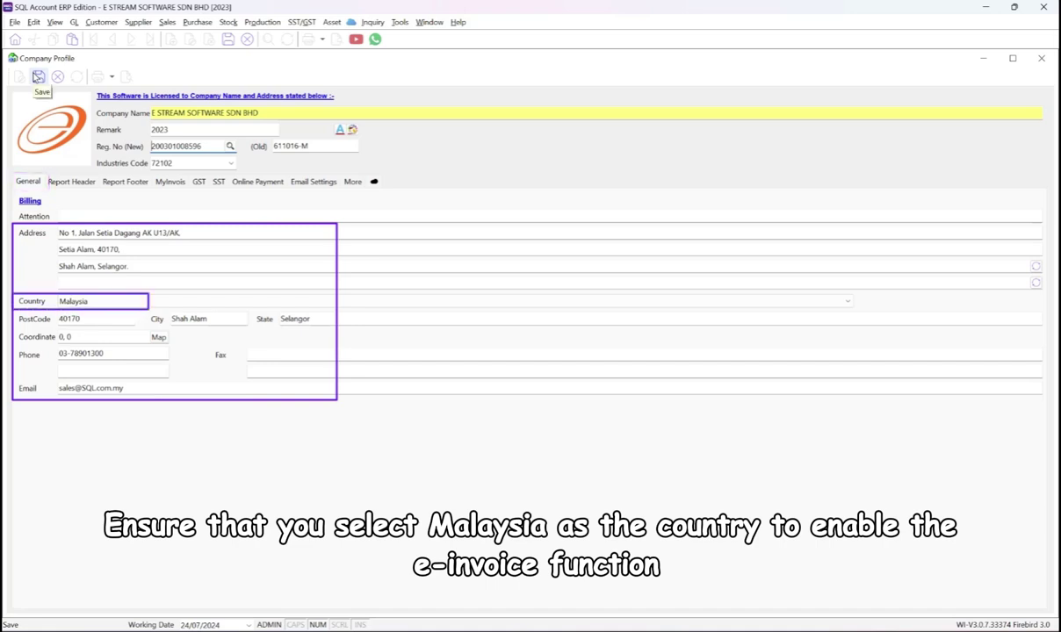
click(38, 78)
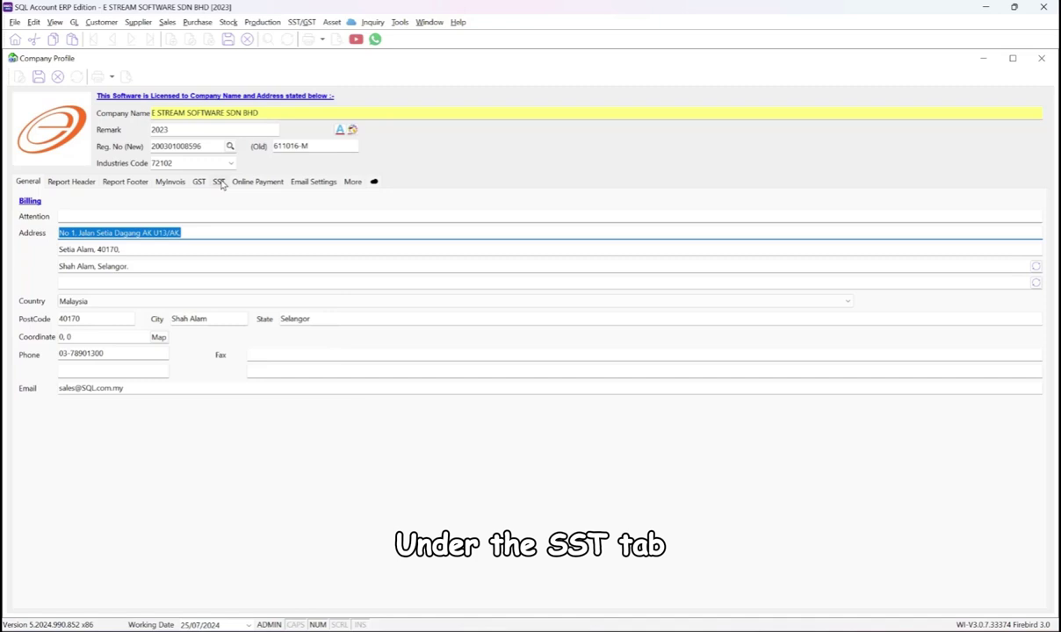
click(220, 182)
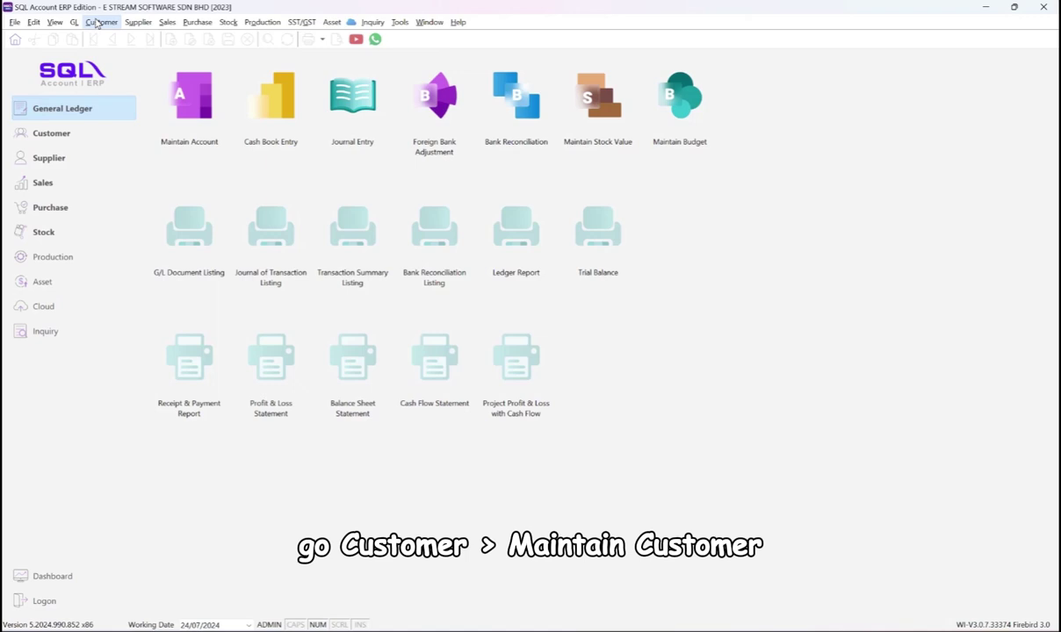
Run TIN Lookup on the customer list and save the BRN and TIN updates for all customers
click(100, 22)
click(119, 37)
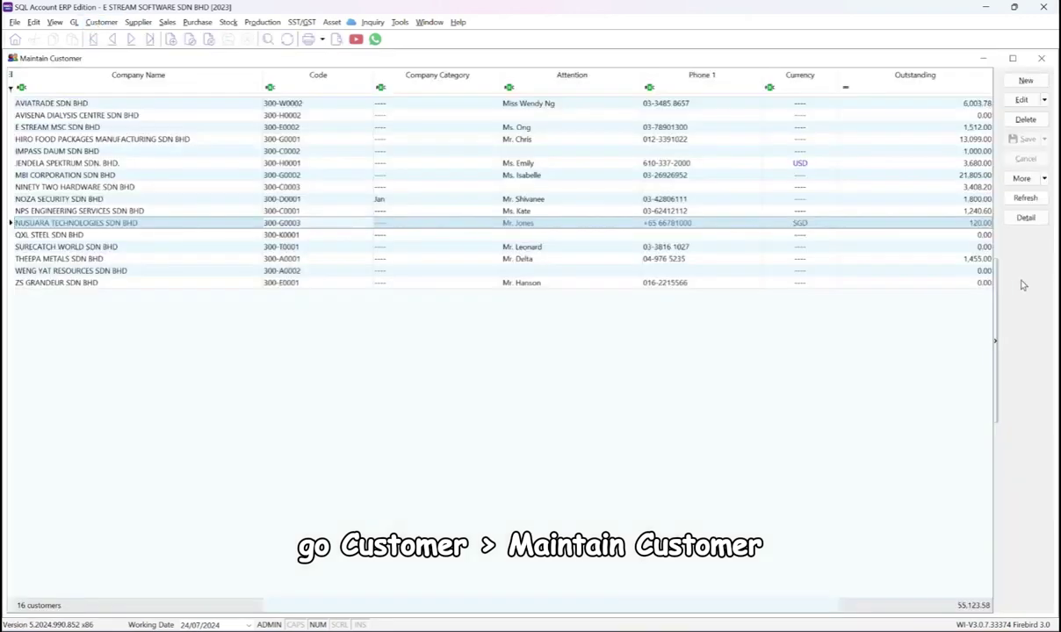
right_click(1024, 286)
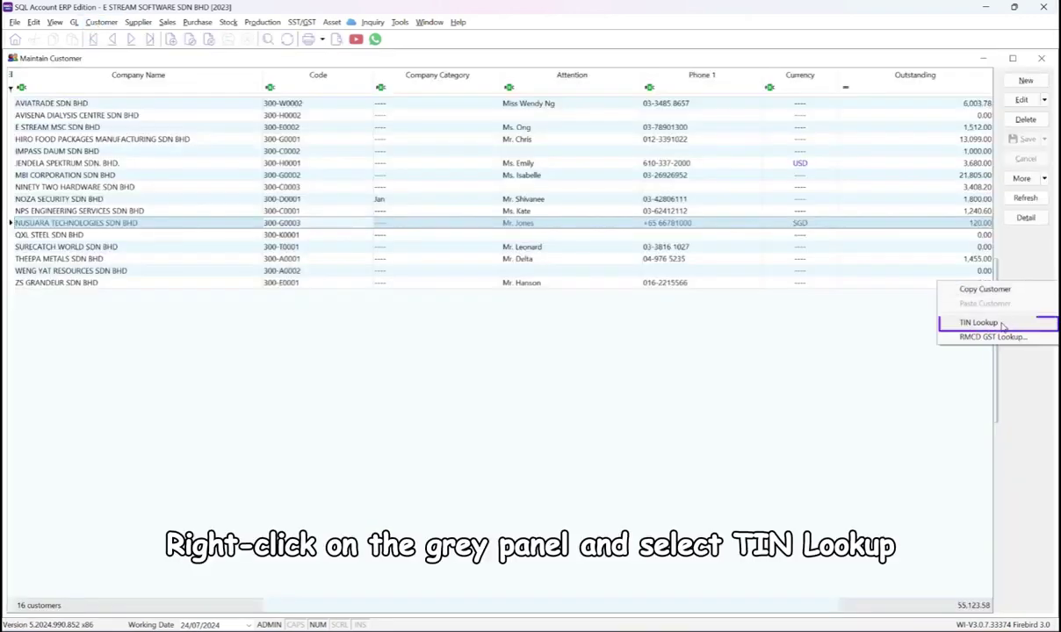
click(1003, 322)
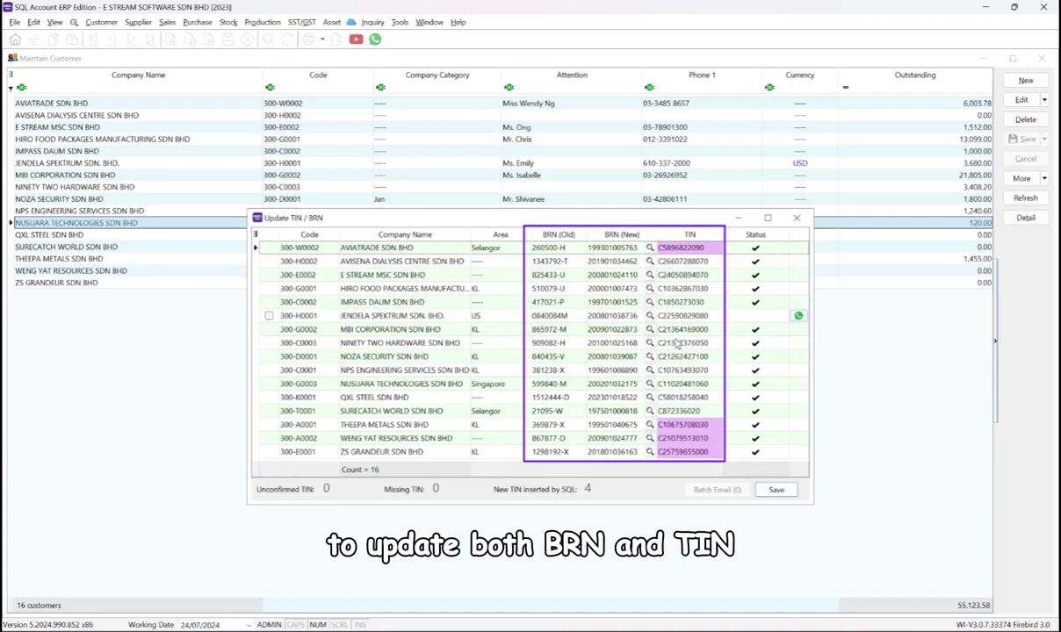
click(776, 492)
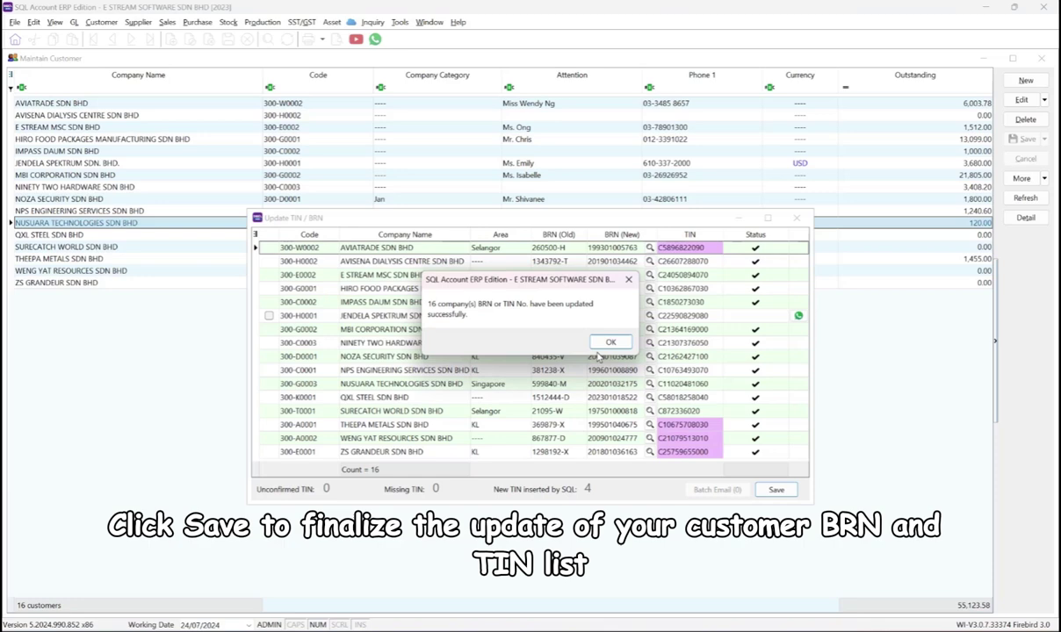
click(601, 340)
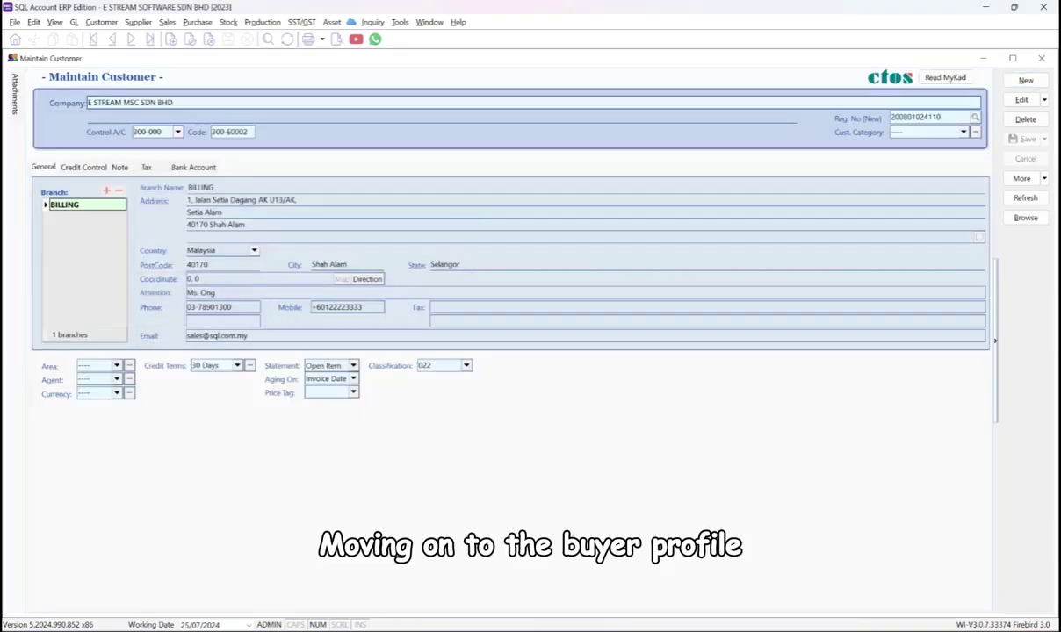
Examine the tax details of customer E STREAM MSC SDN BHD, including the available ID types, the BRN and the TIN options
double_click(96, 127)
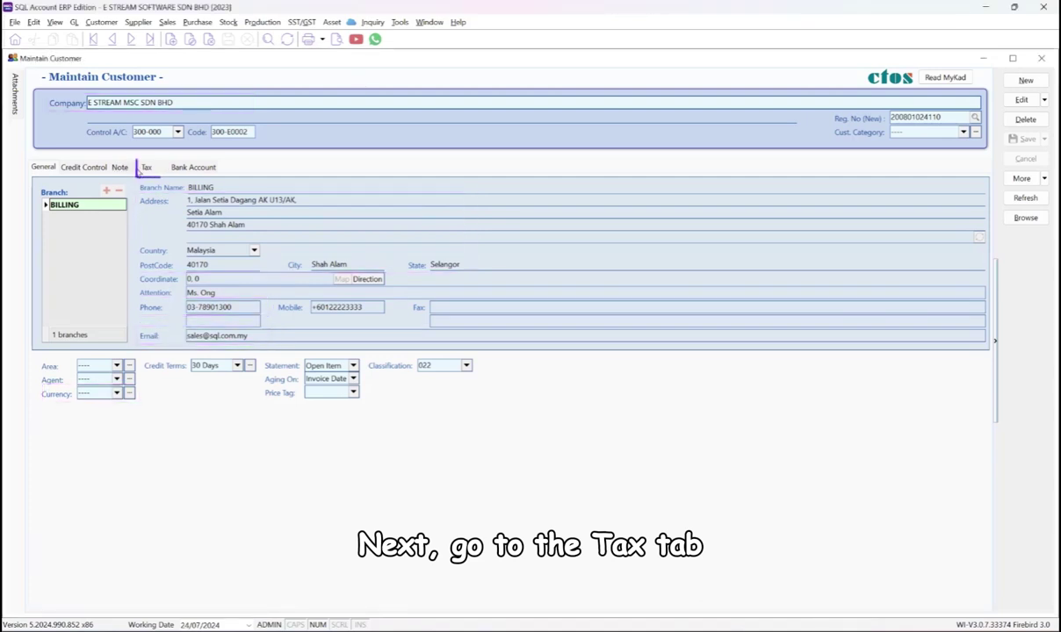
click(148, 168)
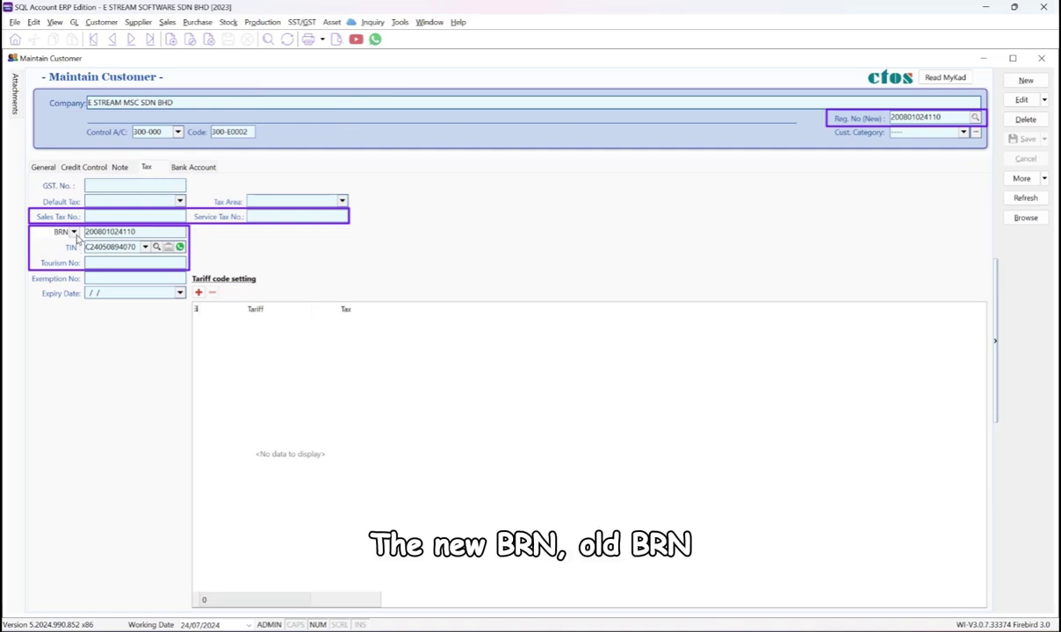
click(74, 232)
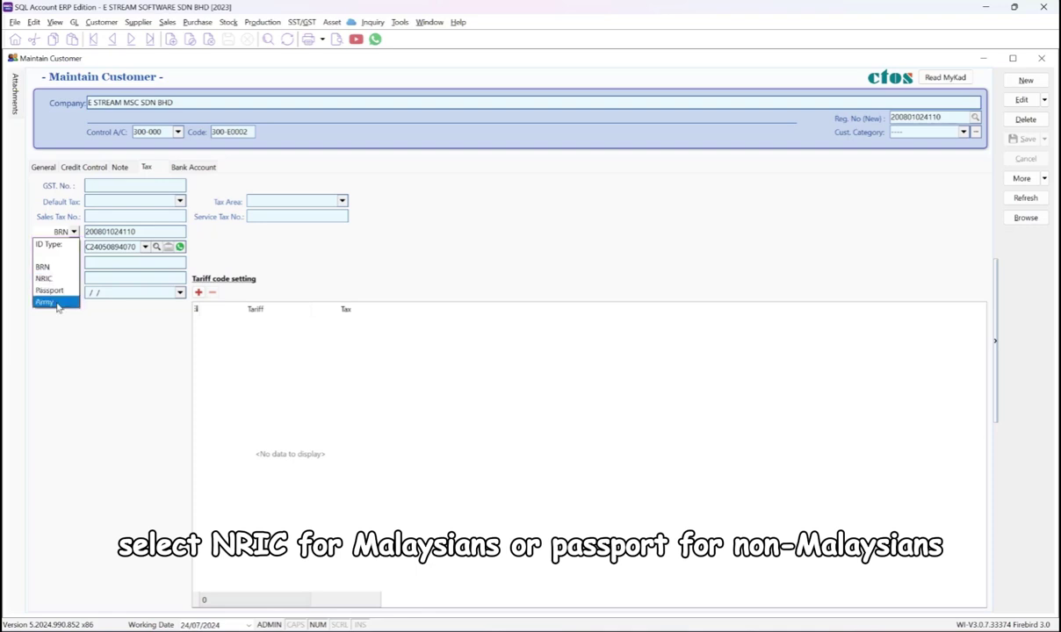
click(133, 230)
click(145, 247)
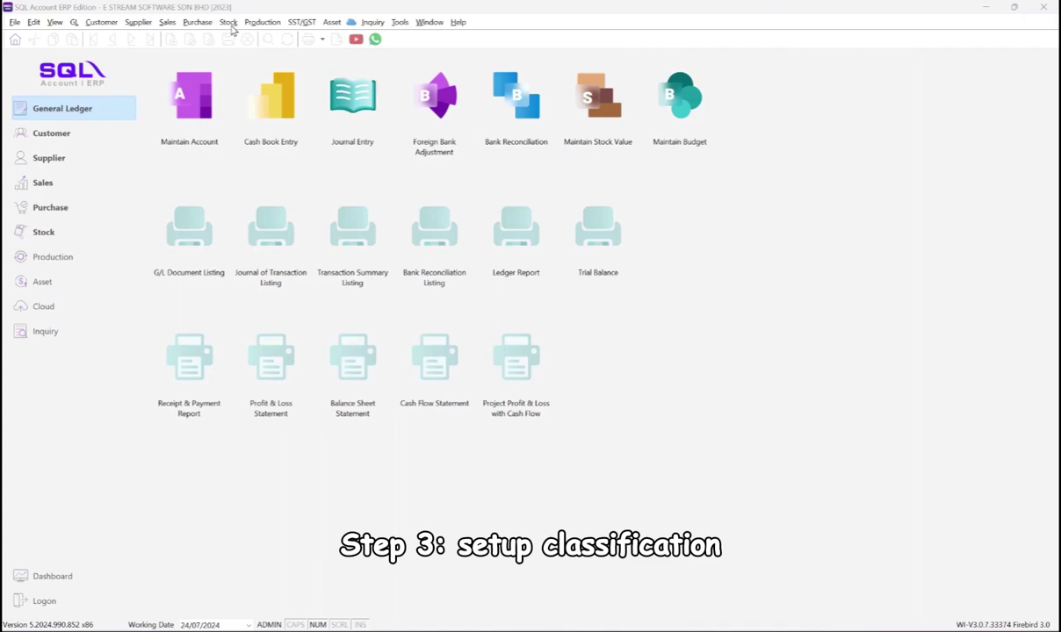
Assign classification code 022 (Others) to the stock item BOM-01/Black and save the item
click(230, 24)
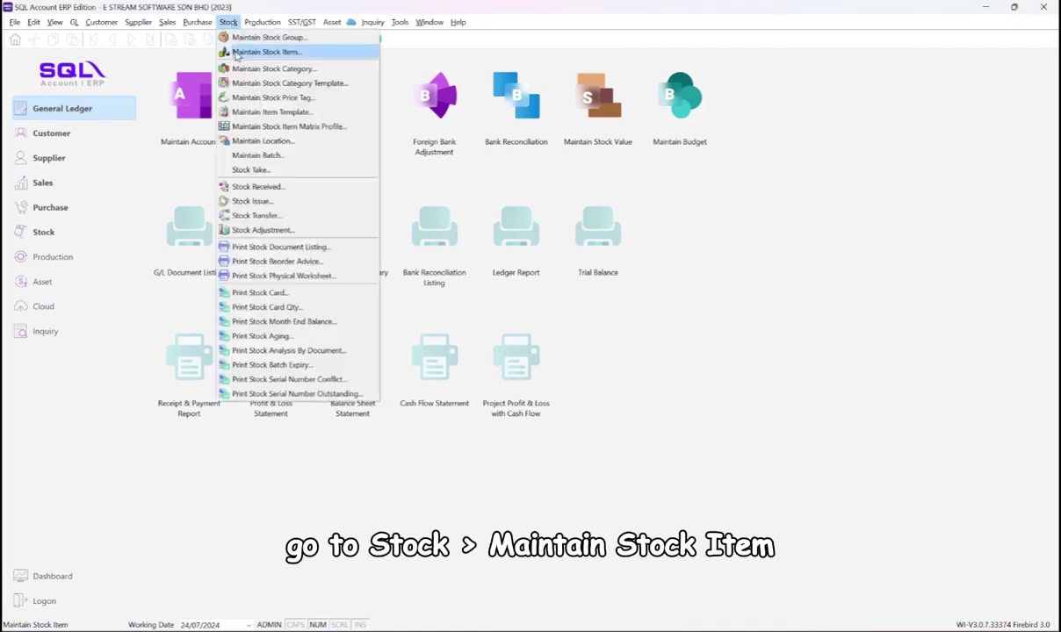
click(237, 52)
click(1021, 196)
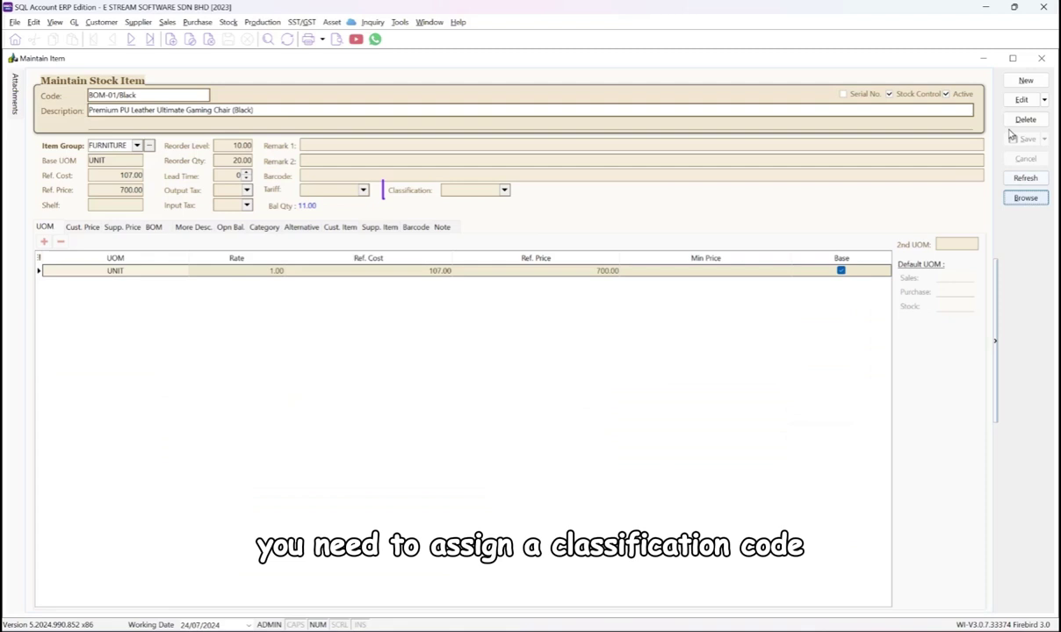
click(1022, 100)
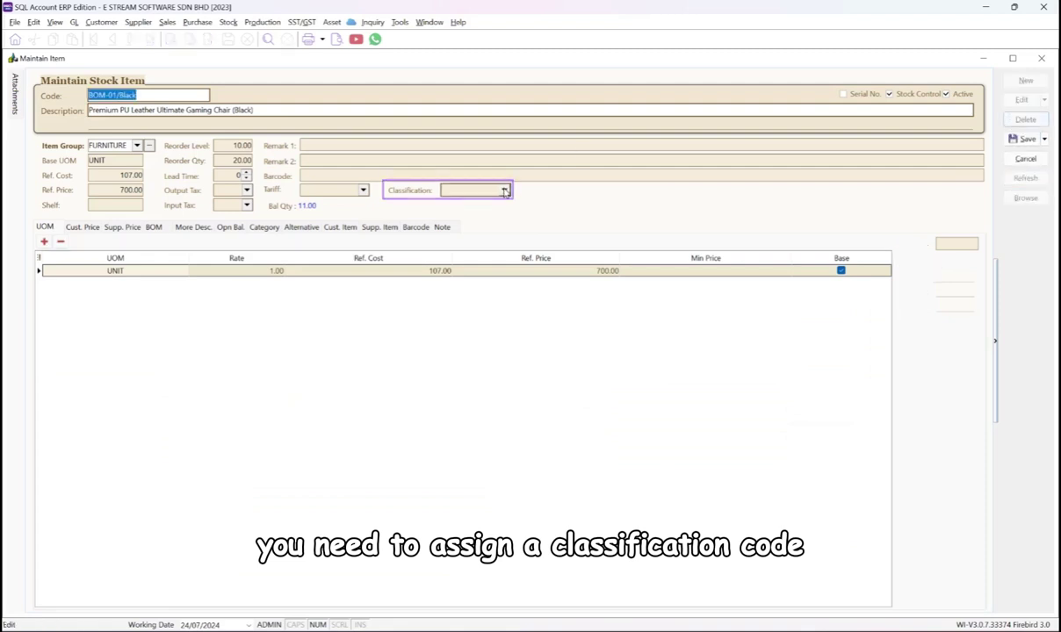
click(505, 191)
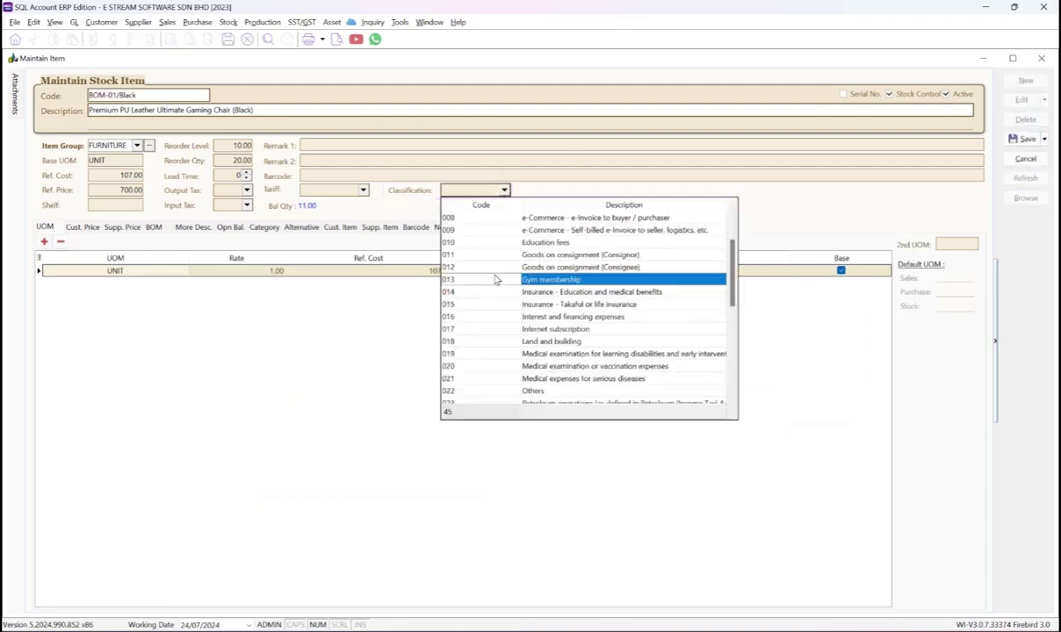
click(507, 391)
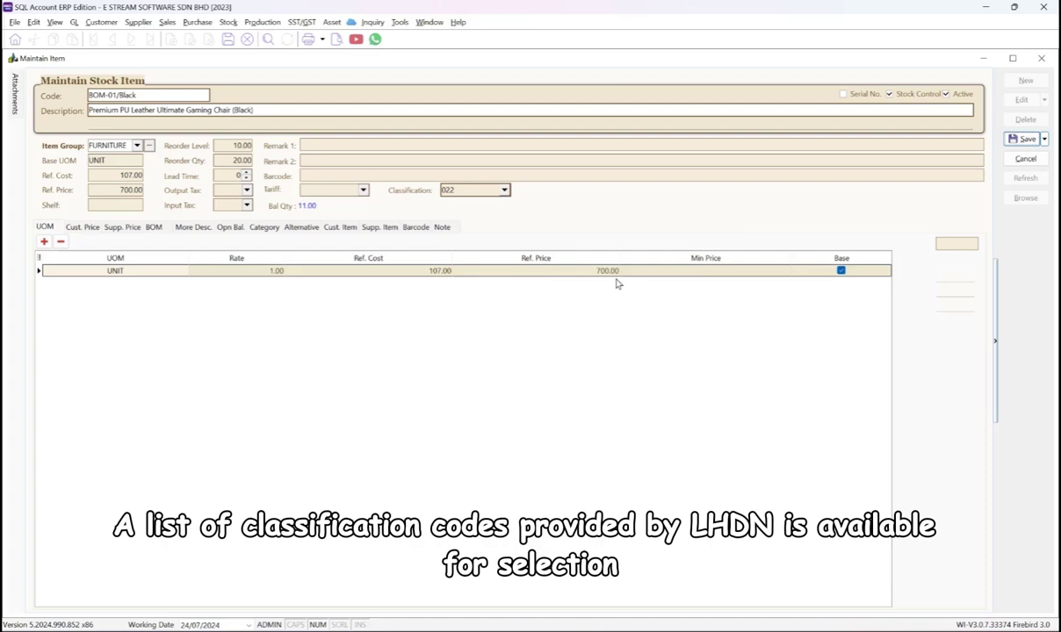
click(1022, 140)
Batch edit the stock items from LD/White through RM-07, setting their classification code to 022
click(1025, 197)
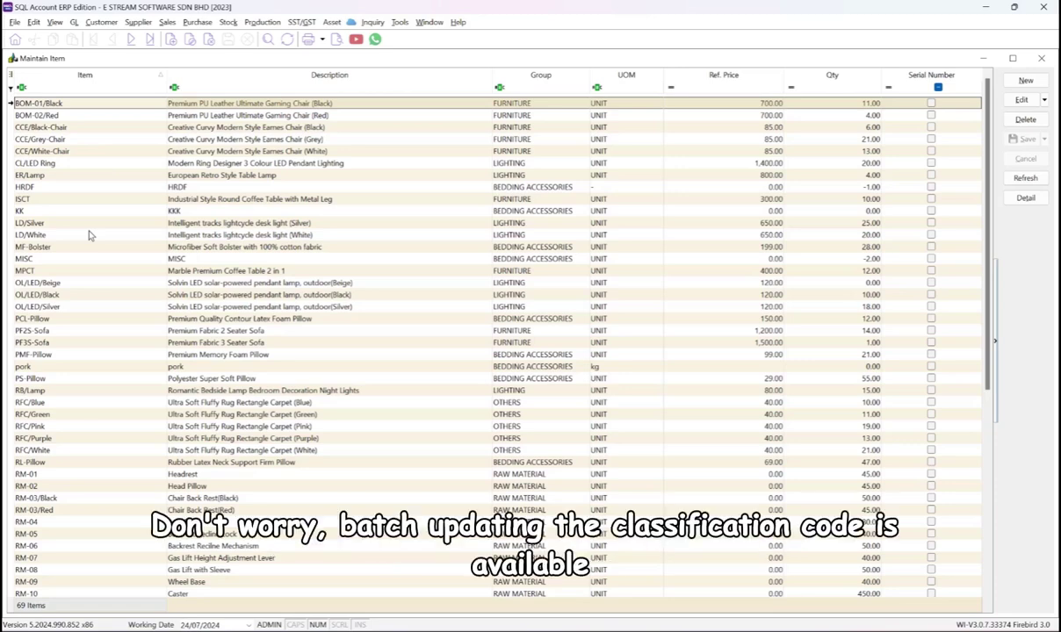
click(89, 236)
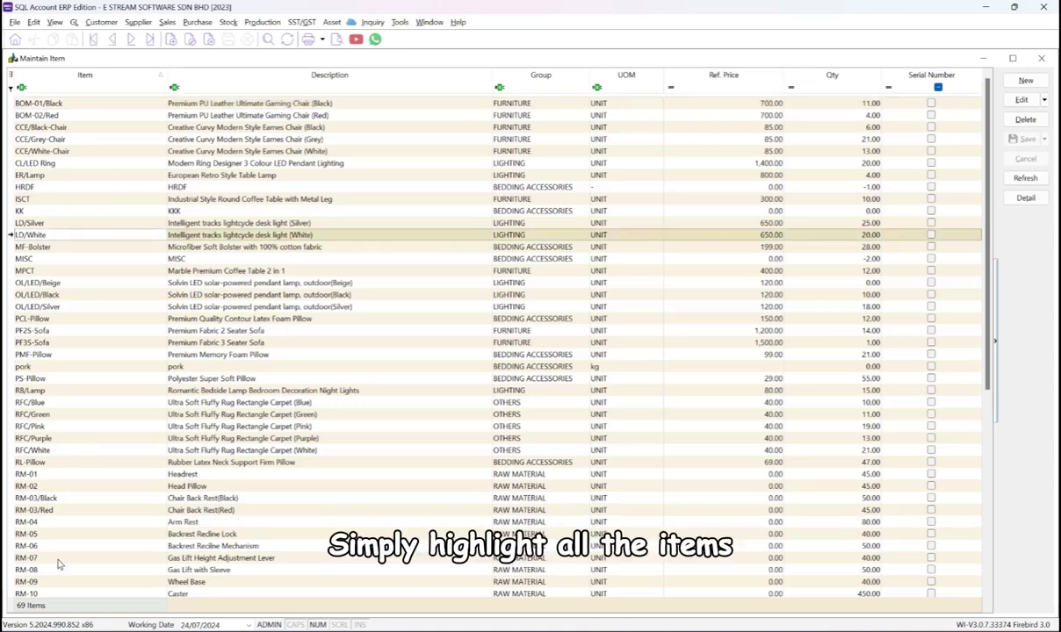
shift+click(59, 559)
right_click(613, 341)
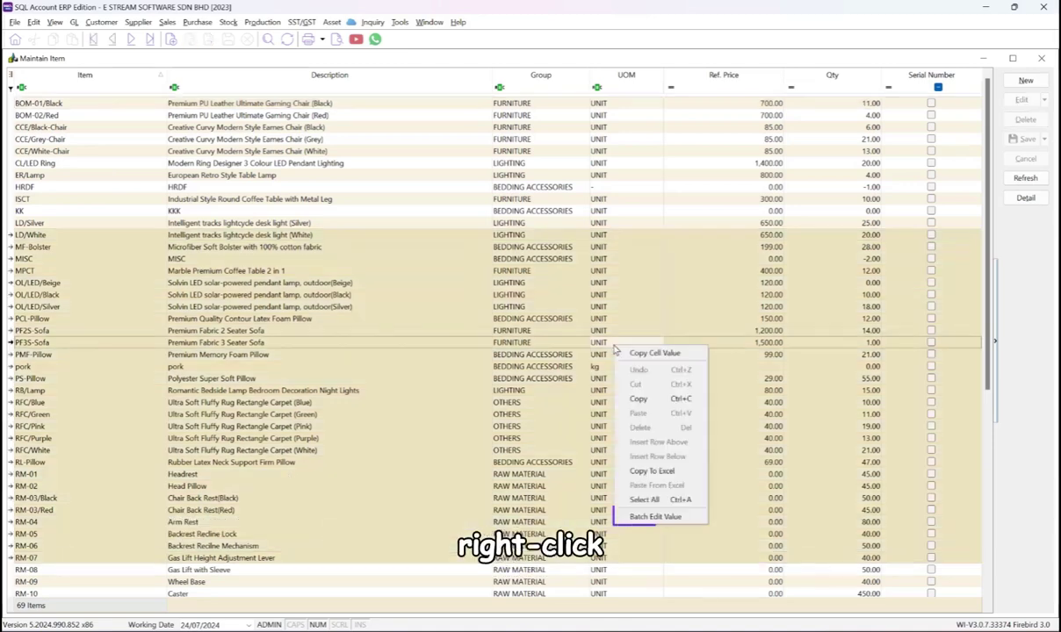
click(655, 517)
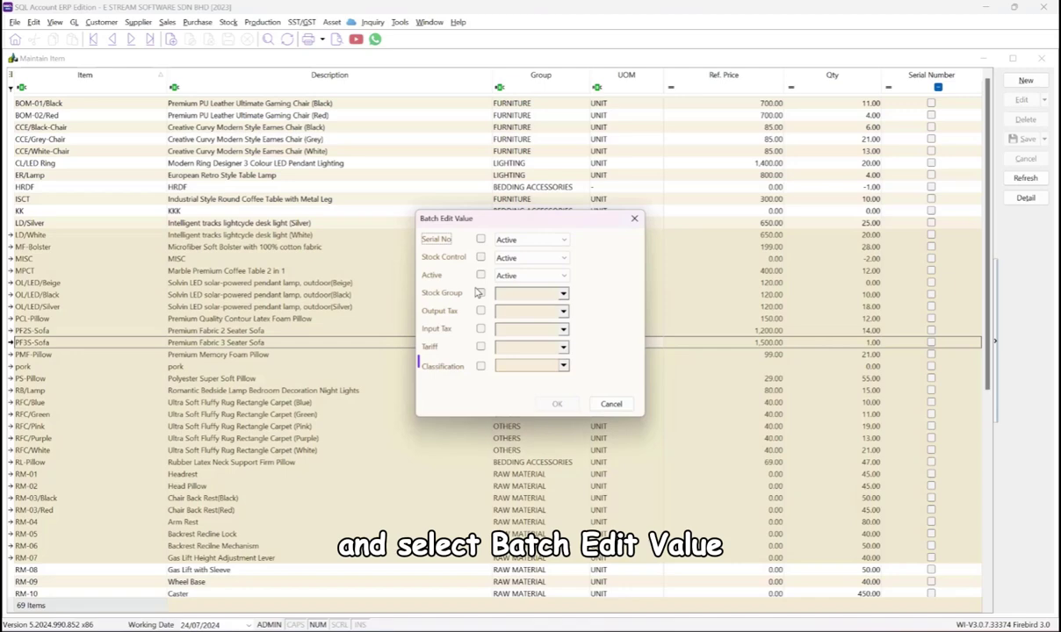
click(480, 366)
click(563, 366)
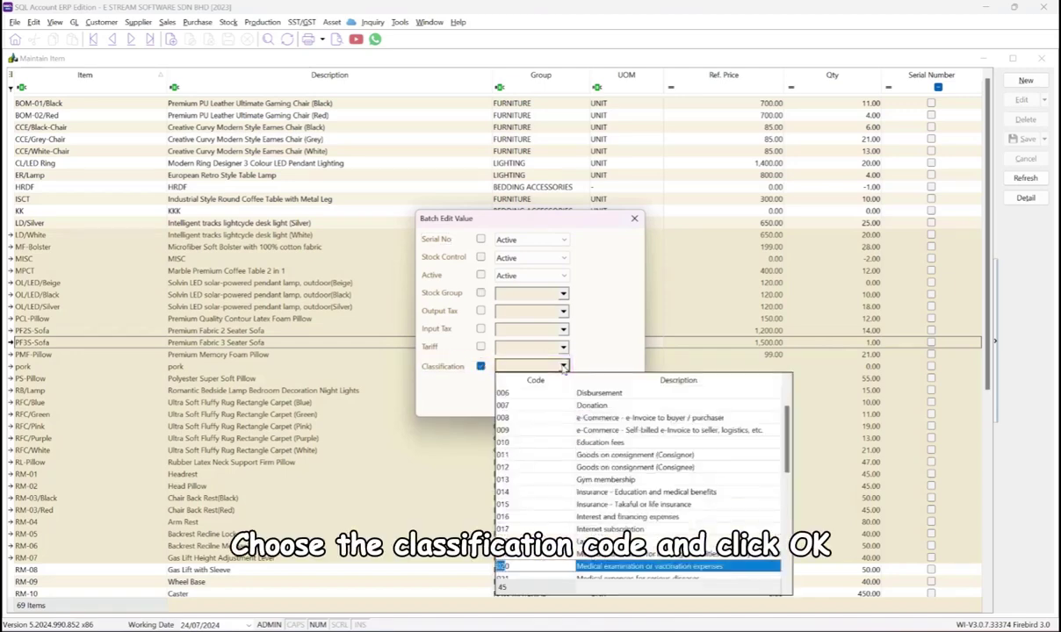
click(527, 425)
click(555, 406)
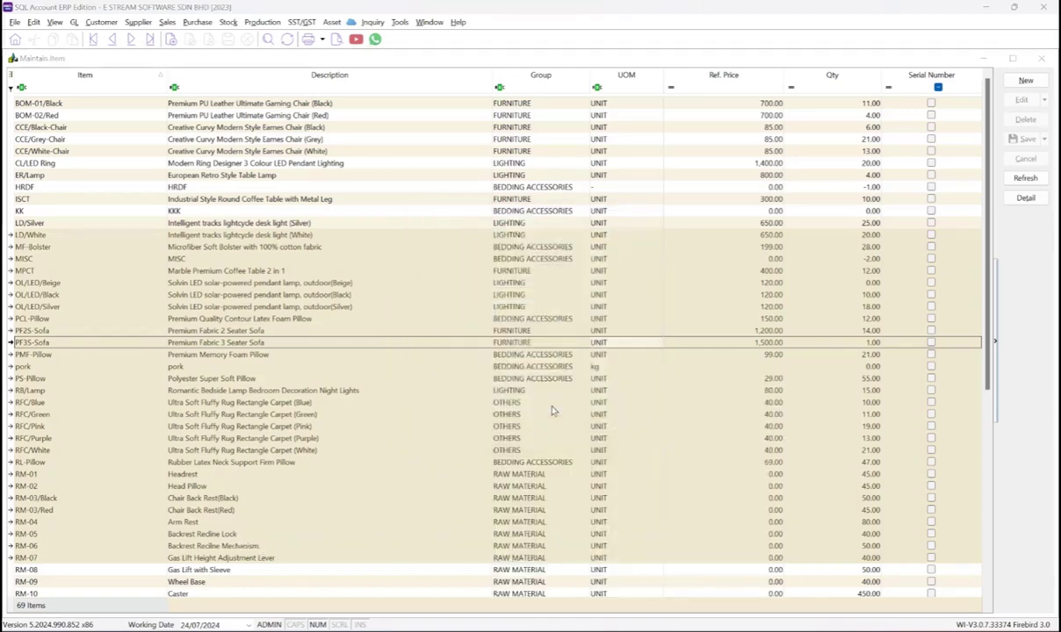
click(562, 343)
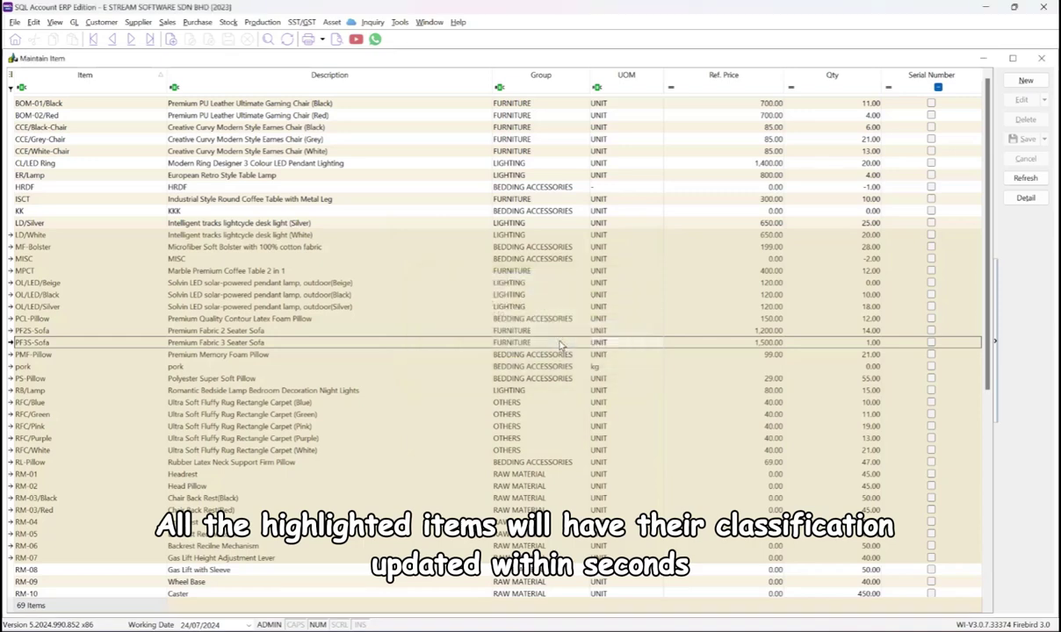
click(608, 337)
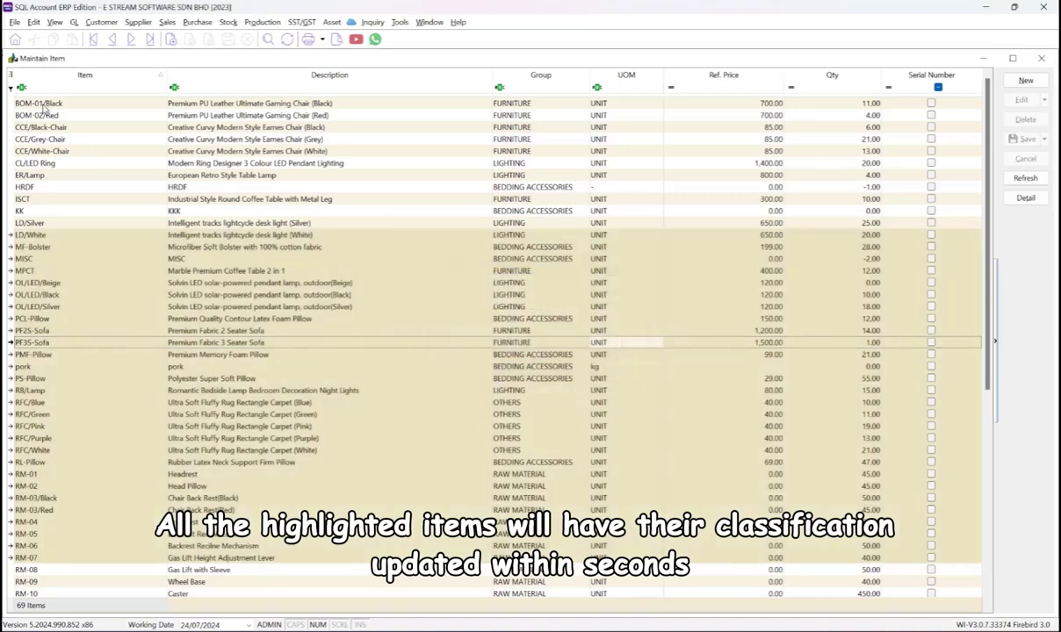
Show the Classification column in the stock item list to verify the codes, and close the list
click(10, 76)
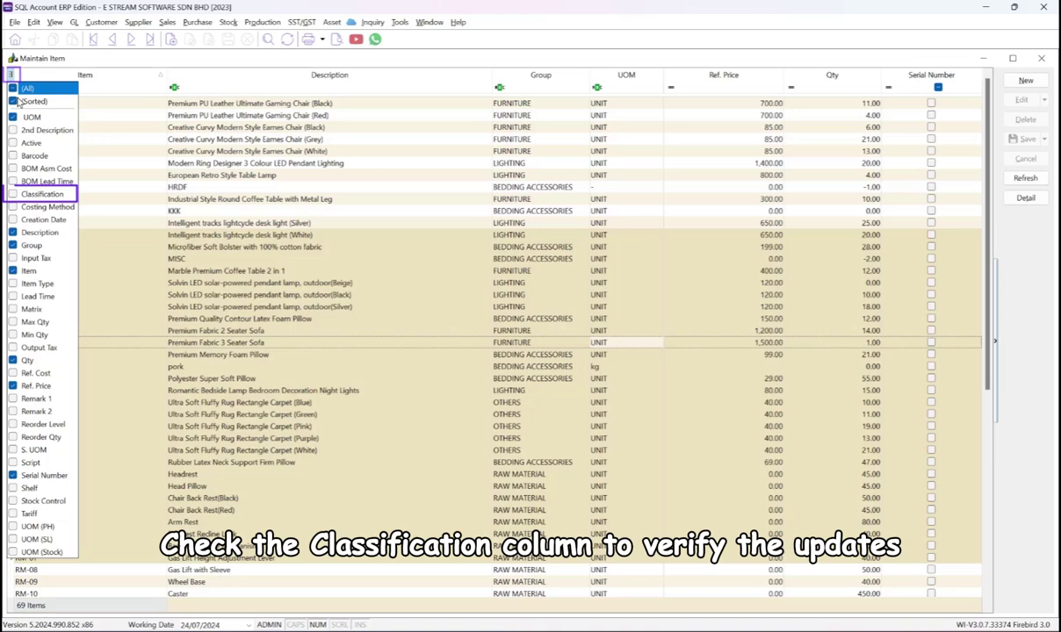
click(13, 194)
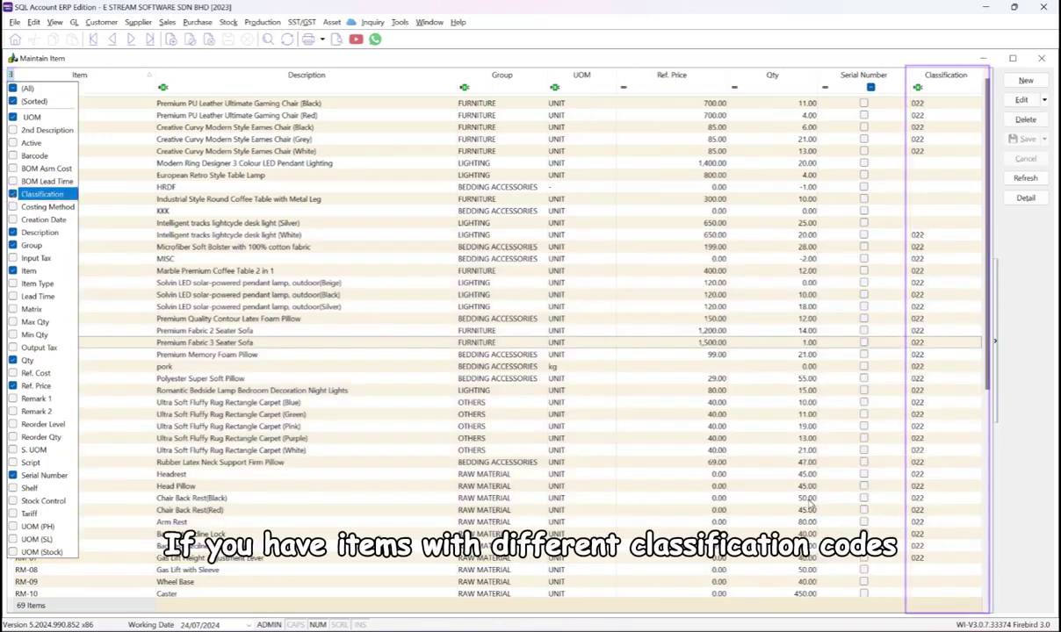
click(1042, 58)
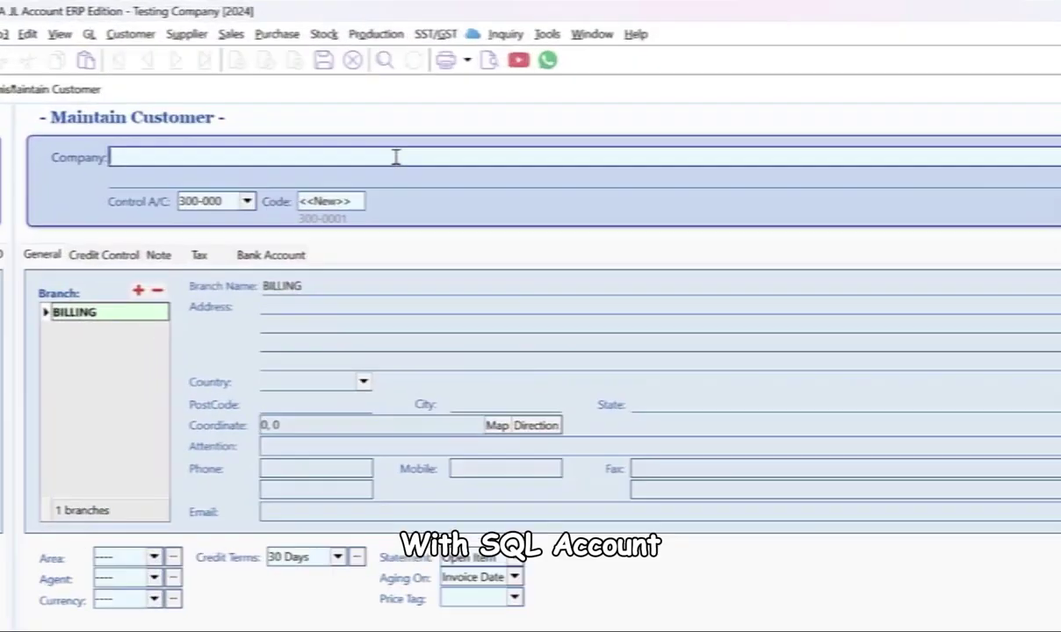
In a new customer record, look up business registration numbers for the company name ELECTRIC, and dismiss the lookup without choosing a company
text(ELECTRIC)
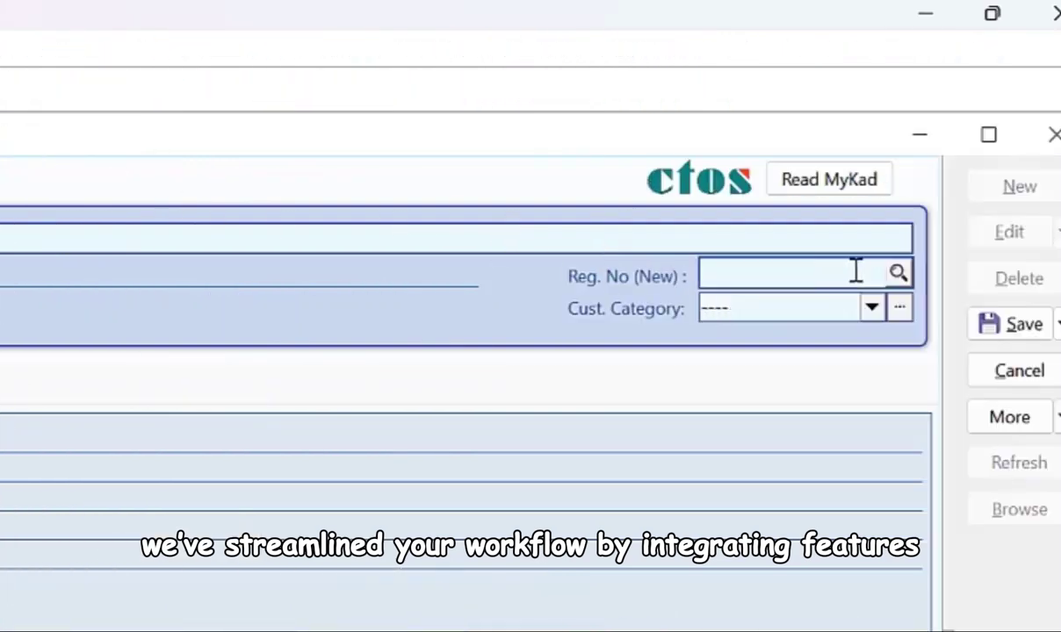
click(897, 272)
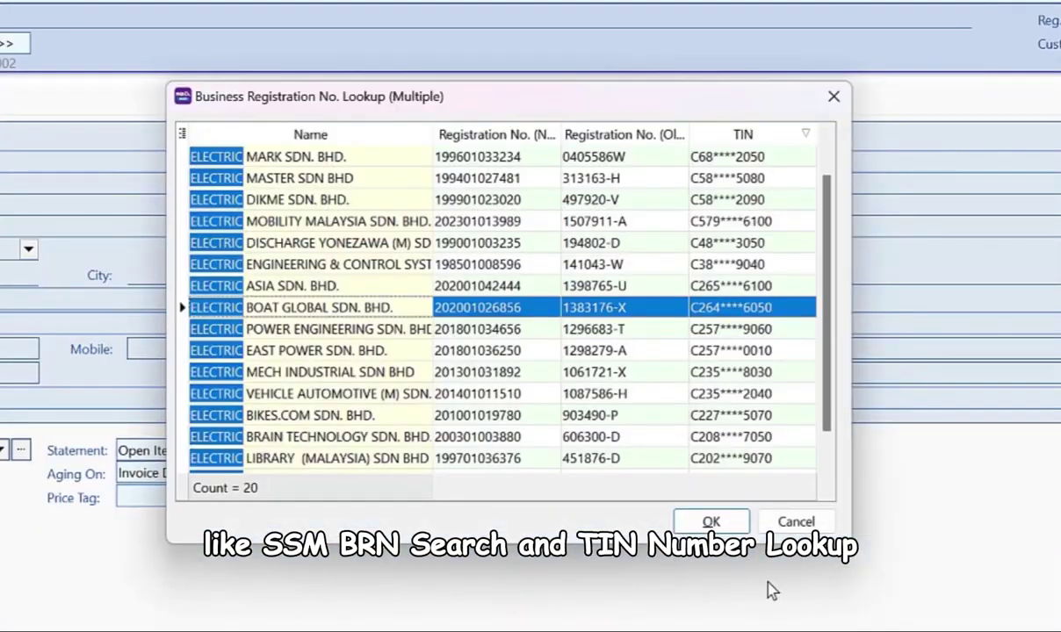
click(796, 523)
Look up business registration numbers for the company name SUNSURIA in the new customer record and browse the matches
text(SUNSURIA)
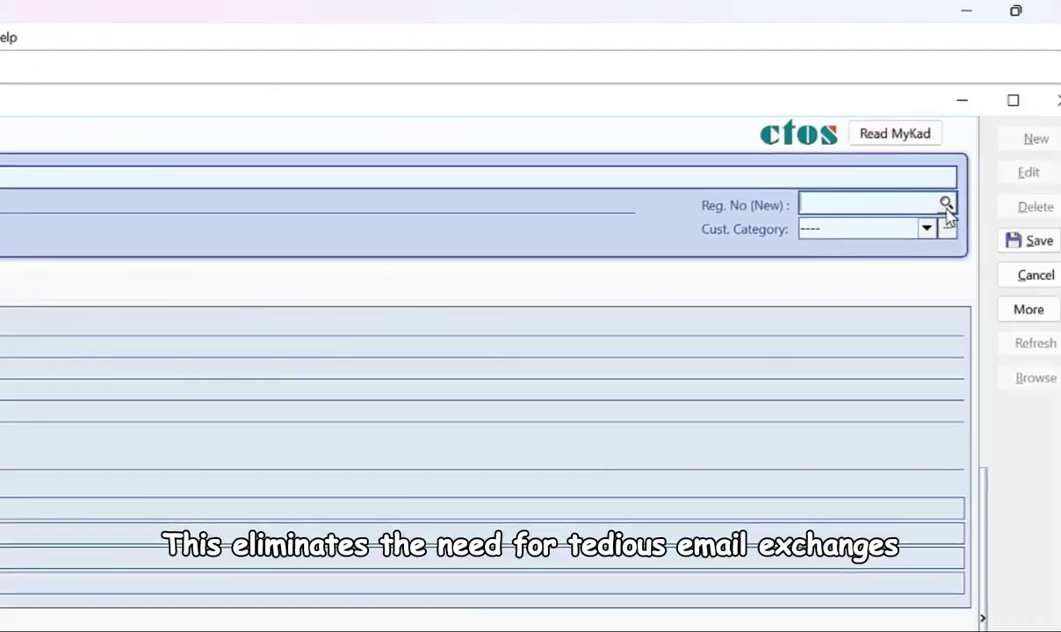
click(945, 204)
drag(906, 280, 908, 360)
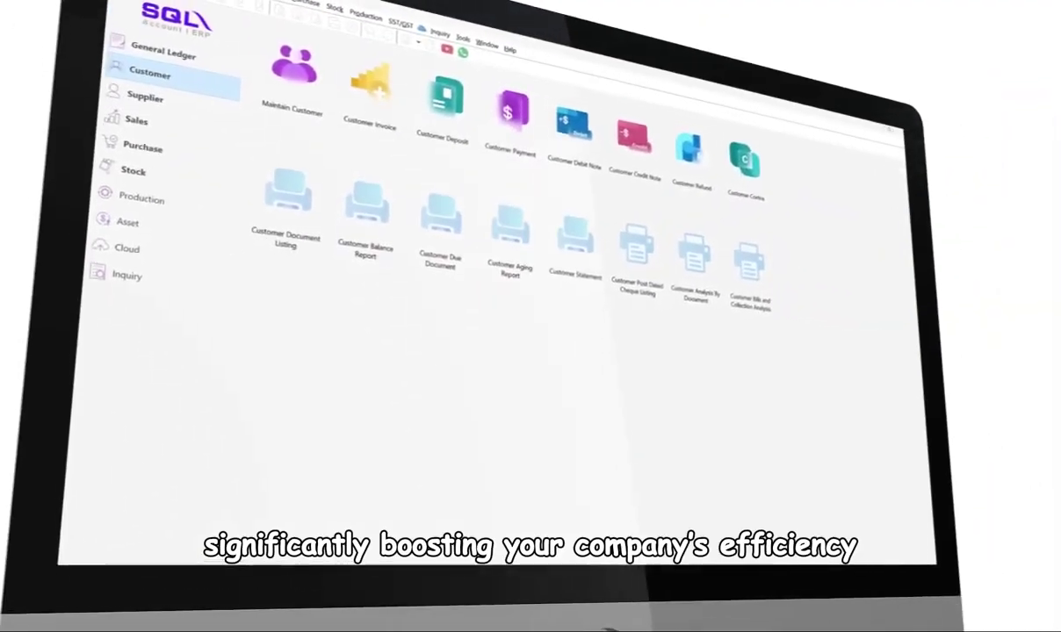